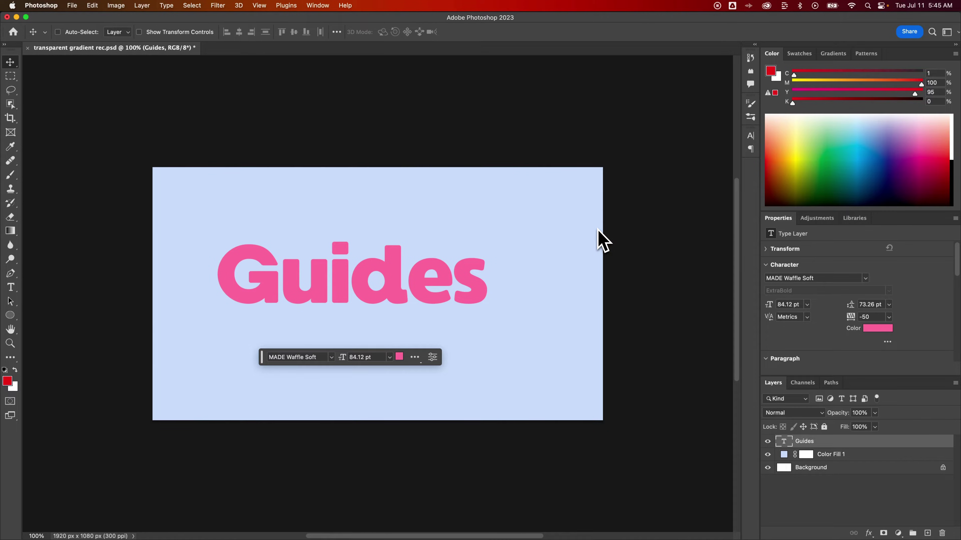
Show the rulers and confirm their measurement units stay in pixels.
{"action": "key", "text": "super+r"}
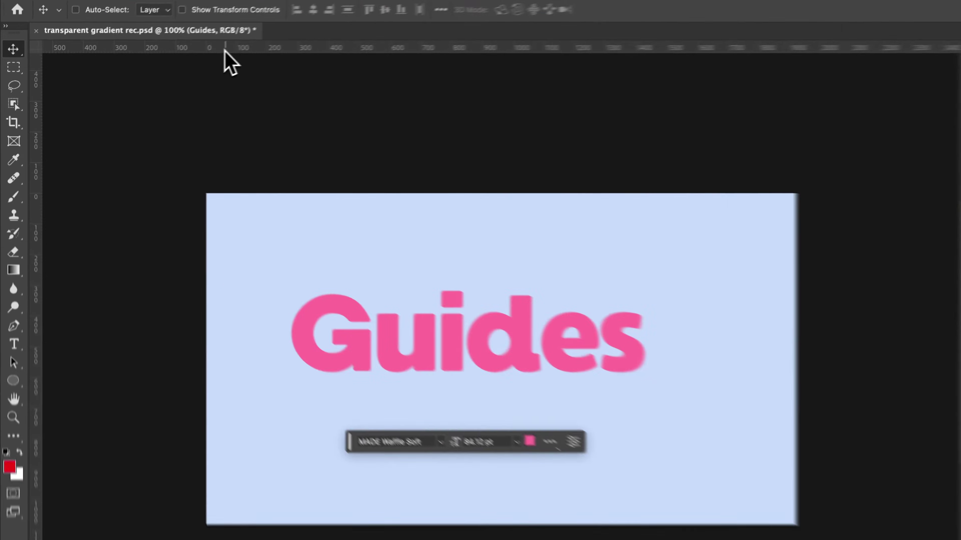
{"action": "right_click", "coordinate": [172, 62]}
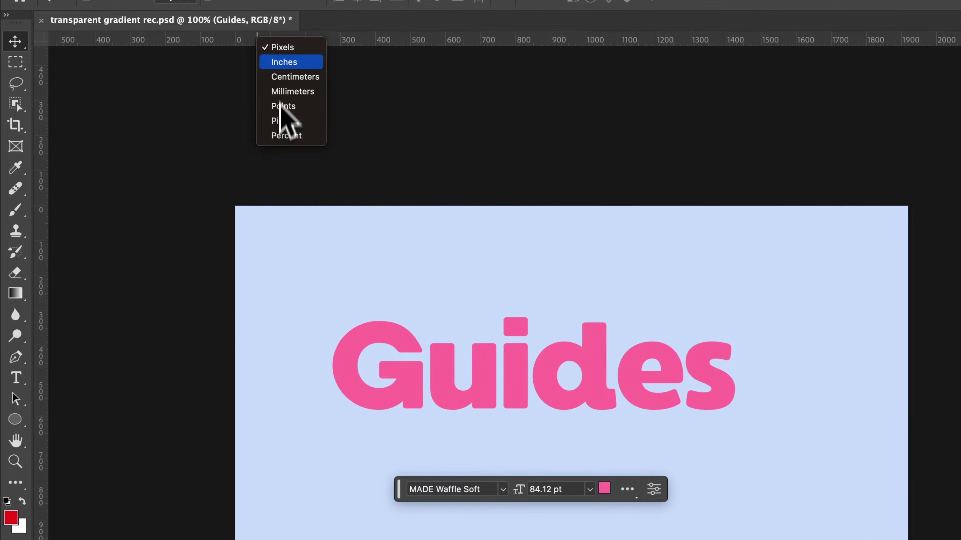
{"action": "left_click", "coordinate": [122, 146]}
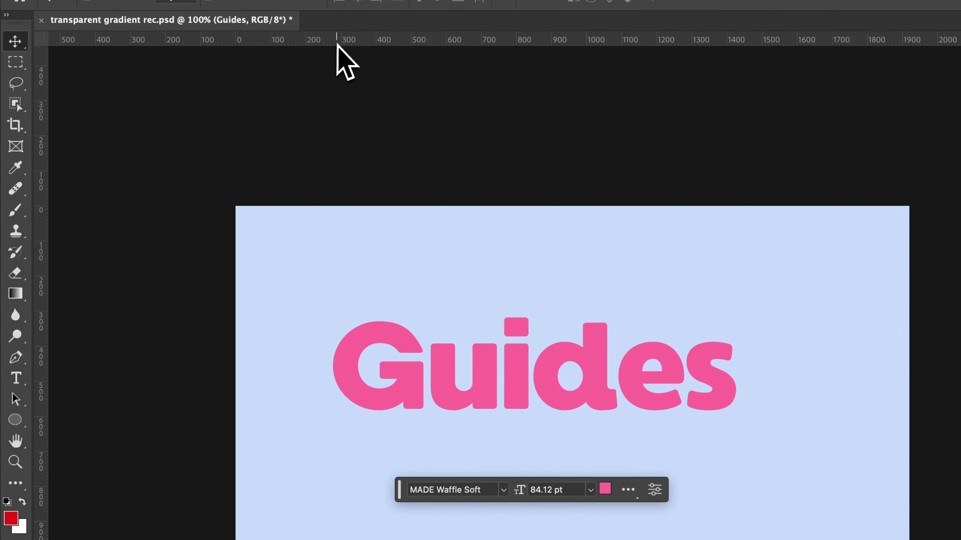
Add a horizontal guide, a vertical guide at the G's left edge, and set the horizontal guide on the text baseline.
{"action": "left_click_drag", "start_coordinate": [341, 40], "coordinate": [381, 412]}
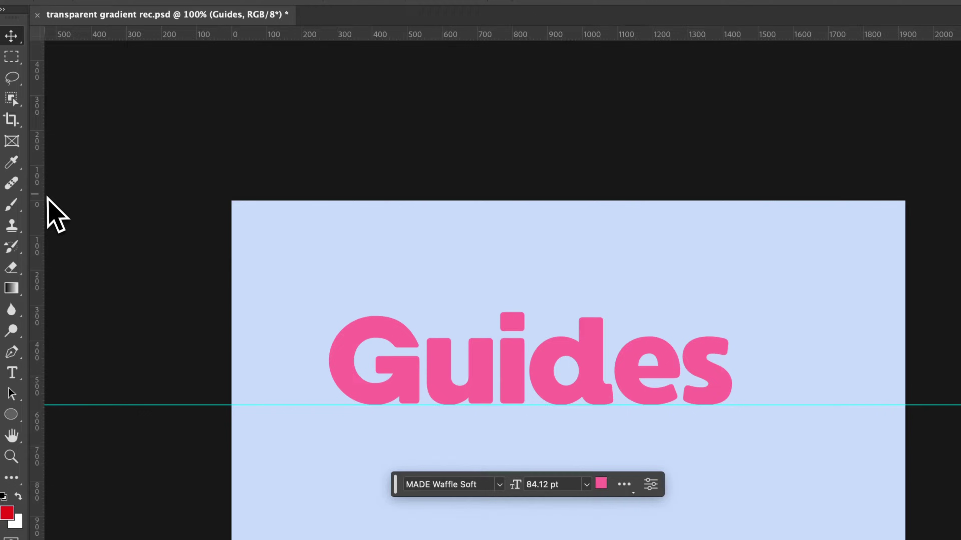
{"action": "left_click_drag", "start_coordinate": [44, 198], "coordinate": [333, 178]}
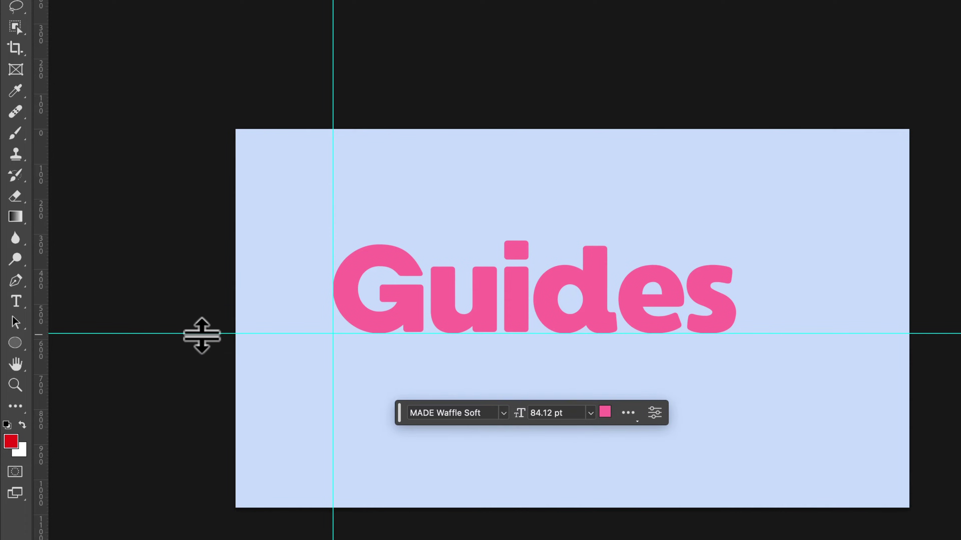
{"action": "mouse_move", "coordinate": [200, 336]}
{"action": "left_mouse_down"}
{"action": "mouse_move", "coordinate": [207, 256]}
{"action": "mouse_move", "coordinate": [205, 335]}
{"action": "left_mouse_up"}
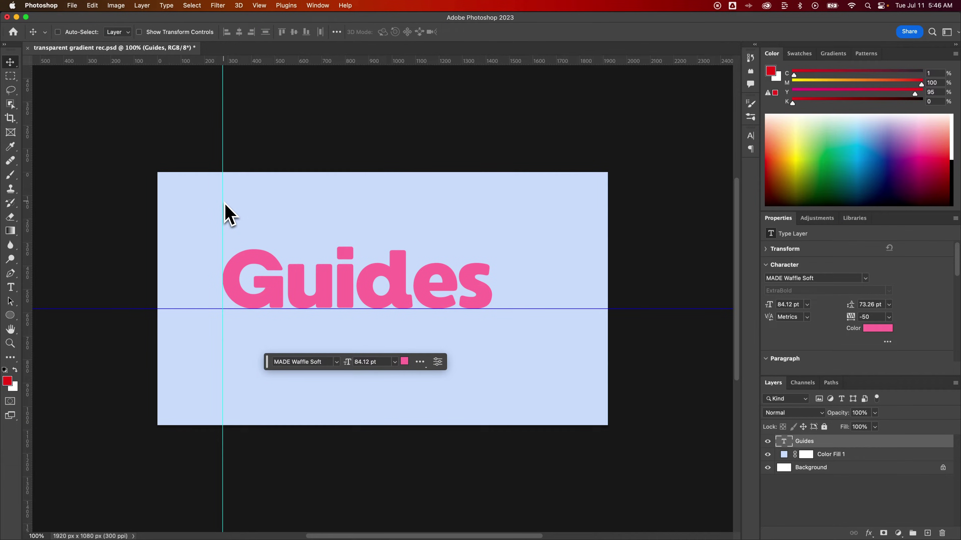
Lock the guides from View > Guides, then test by dragging the text and undoing it.
{"action": "left_click", "coordinate": [255, 6]}
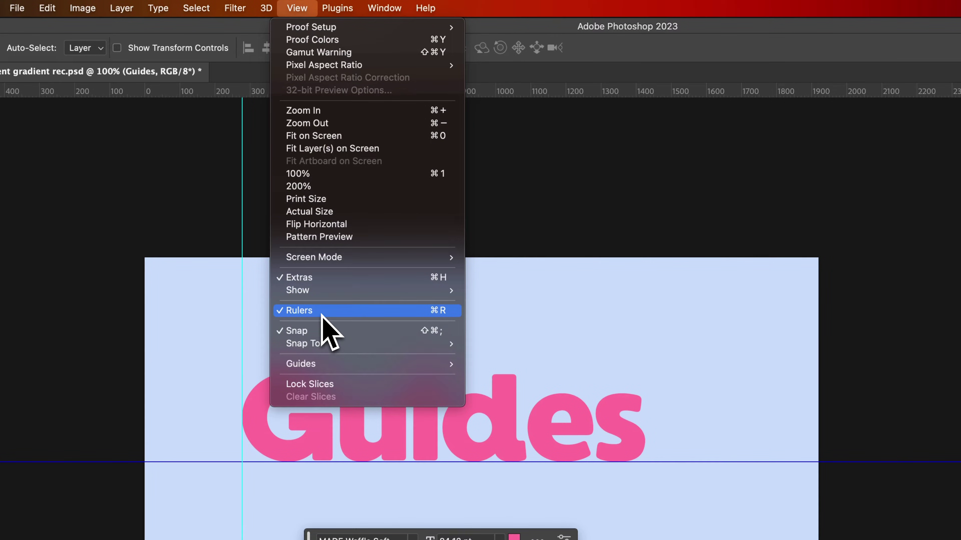
{"action": "mouse_move", "coordinate": [335, 293]}
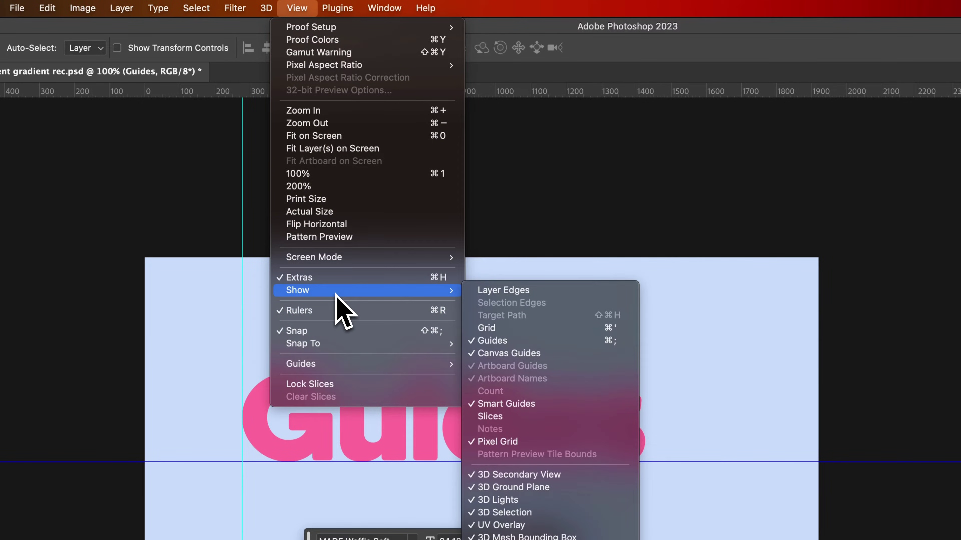
{"action": "mouse_move", "coordinate": [330, 367]}
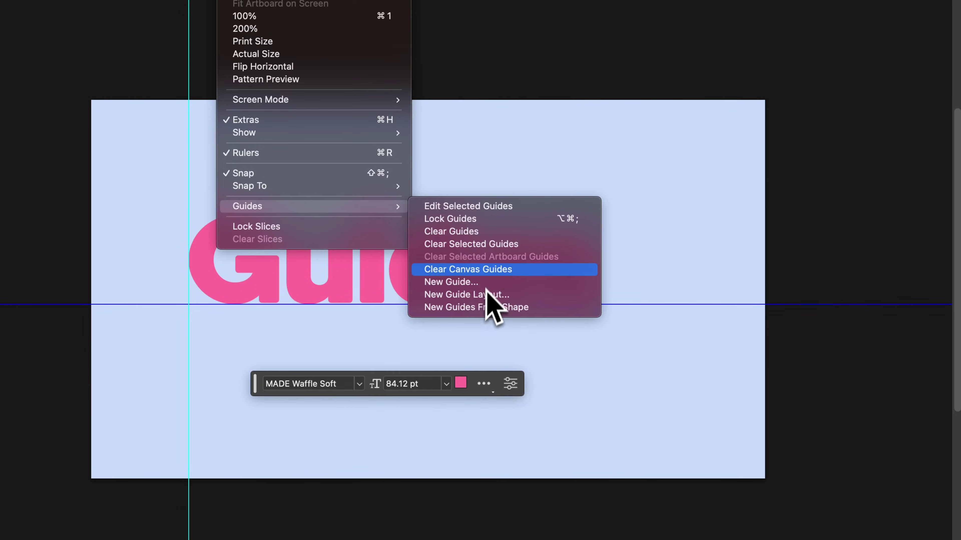
{"action": "left_click", "coordinate": [465, 220]}
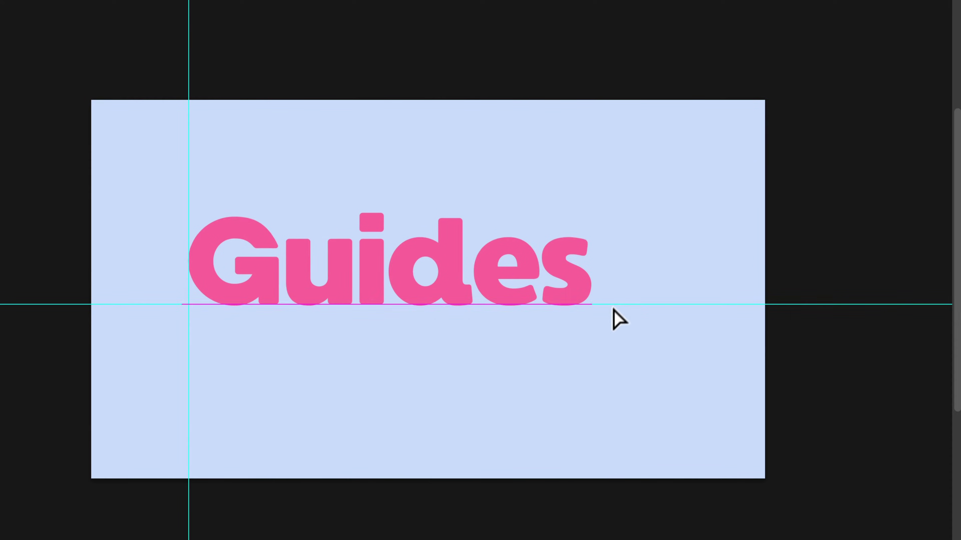
{"action": "left_click_drag", "start_coordinate": [627, 301], "coordinate": [622, 327]}
{"action": "key", "text": "super+z"}
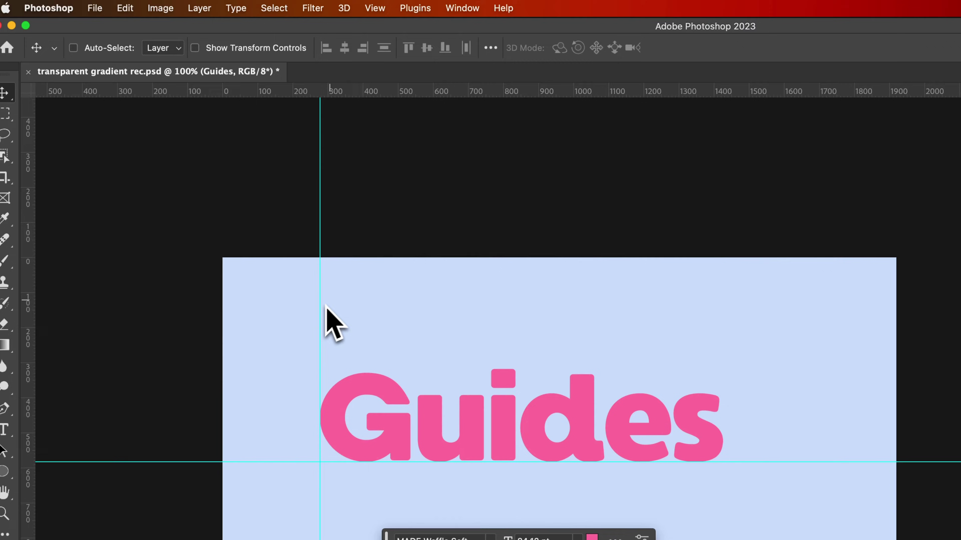
Unlock the guides, then hide and reshow them with Cmd+;.
{"action": "left_click", "coordinate": [374, 8]}
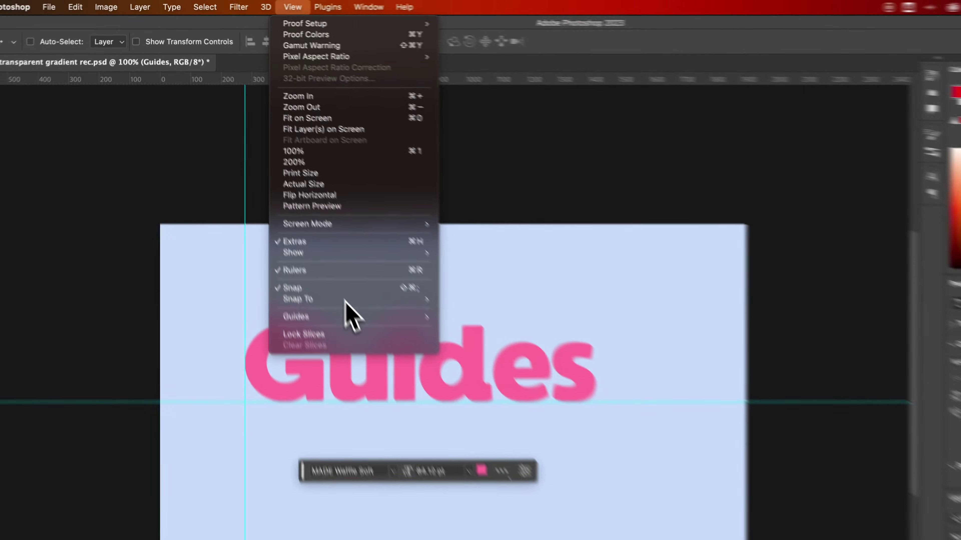
{"action": "mouse_move", "coordinate": [396, 364]}
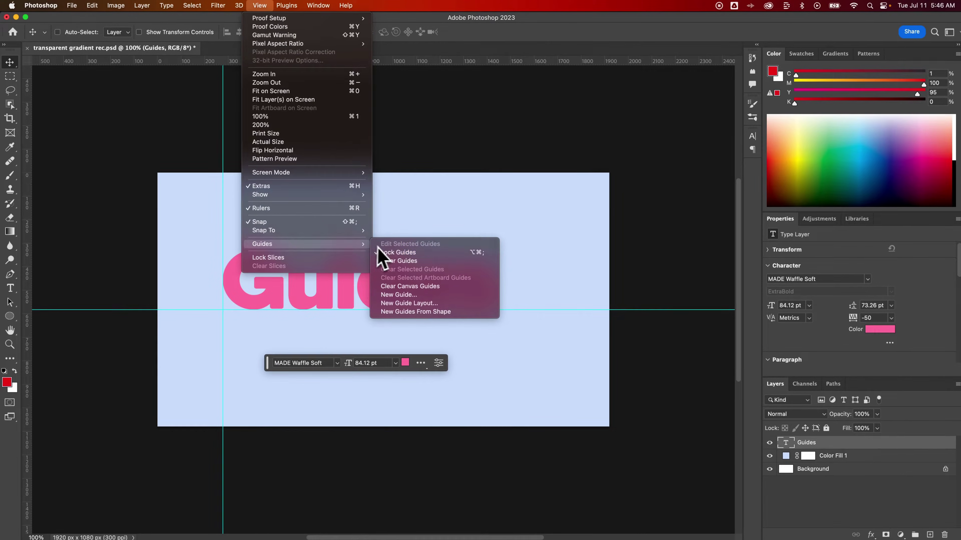
{"action": "left_click", "coordinate": [397, 252]}
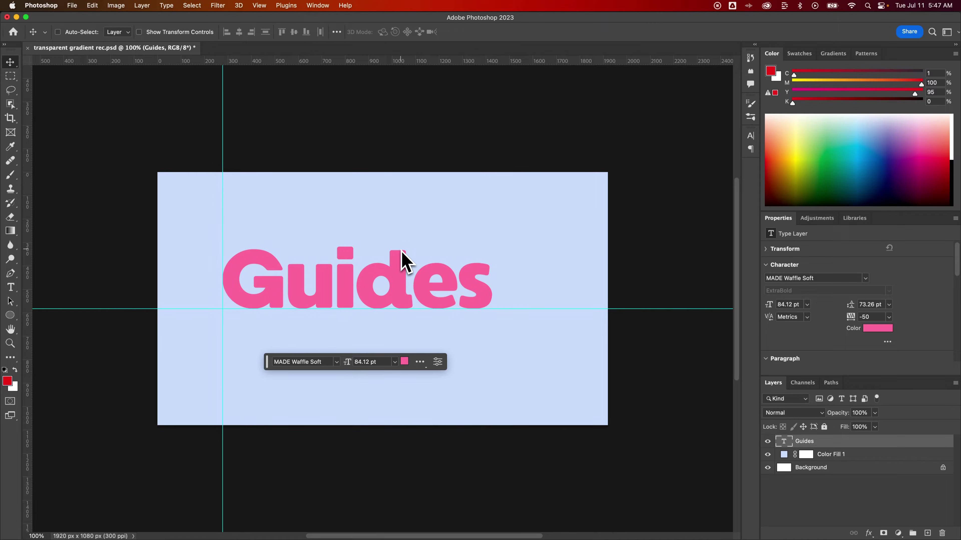
{"action": "key", "text": "super+semicolon"}
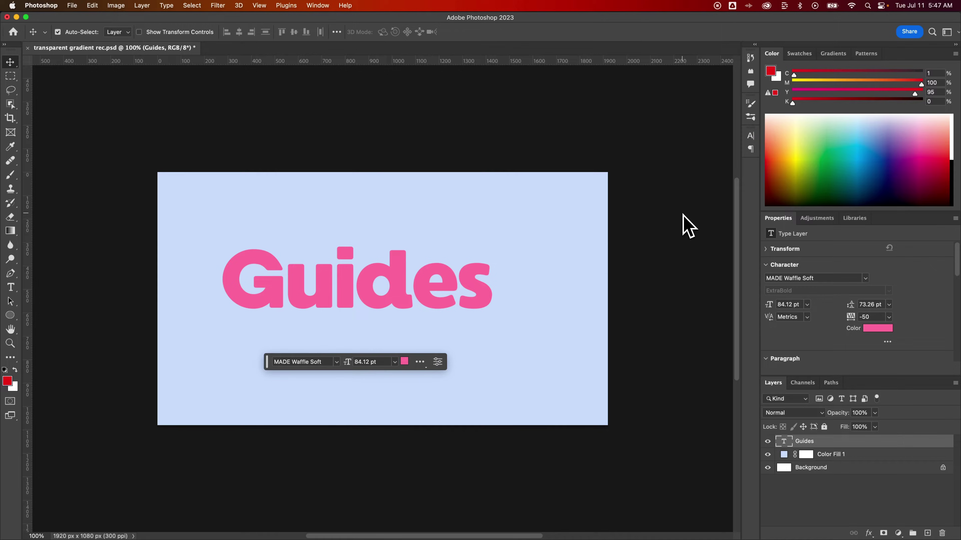
{"action": "key", "text": "super+semicolon"}
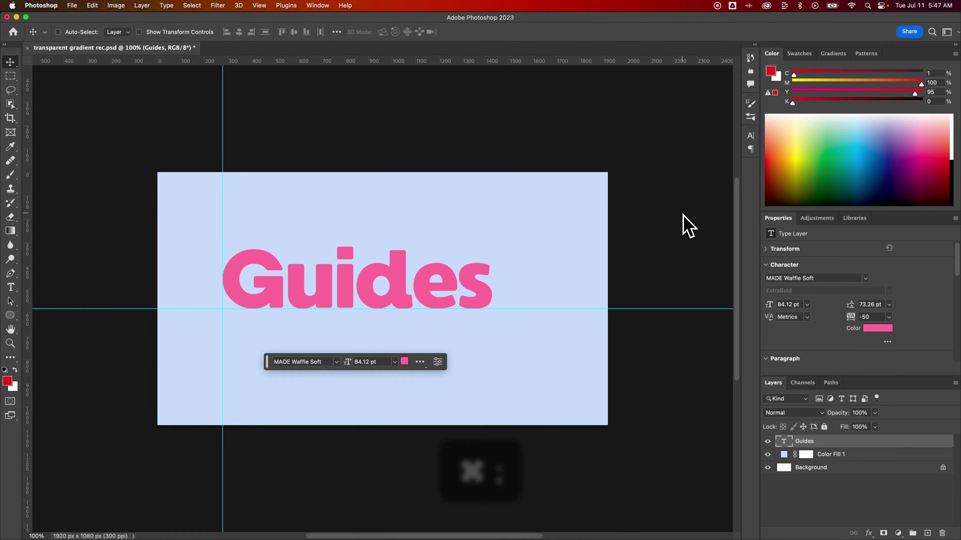
Bring up the View > Guides submenu with New Guide highlighted.
{"action": "left_click", "coordinate": [259, 6]}
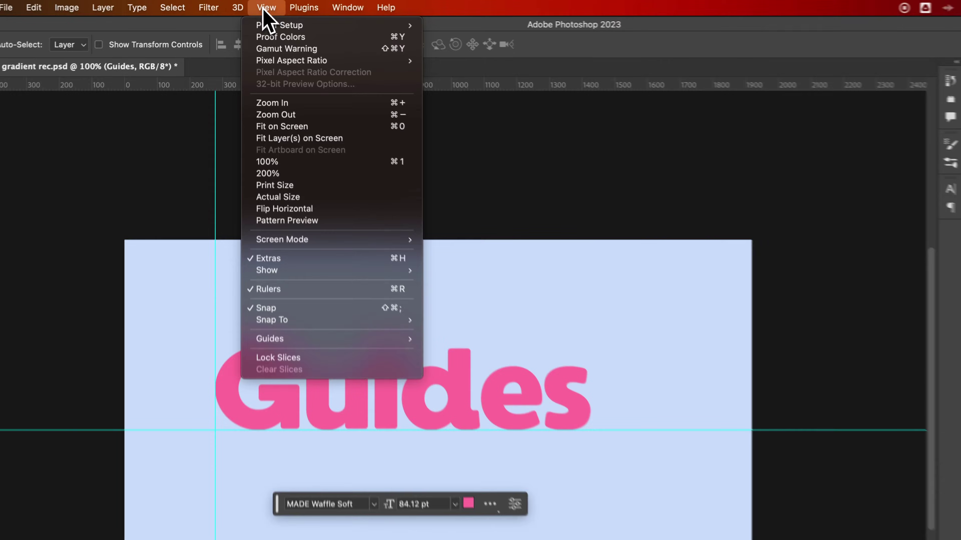
{"action": "mouse_move", "coordinate": [278, 195]}
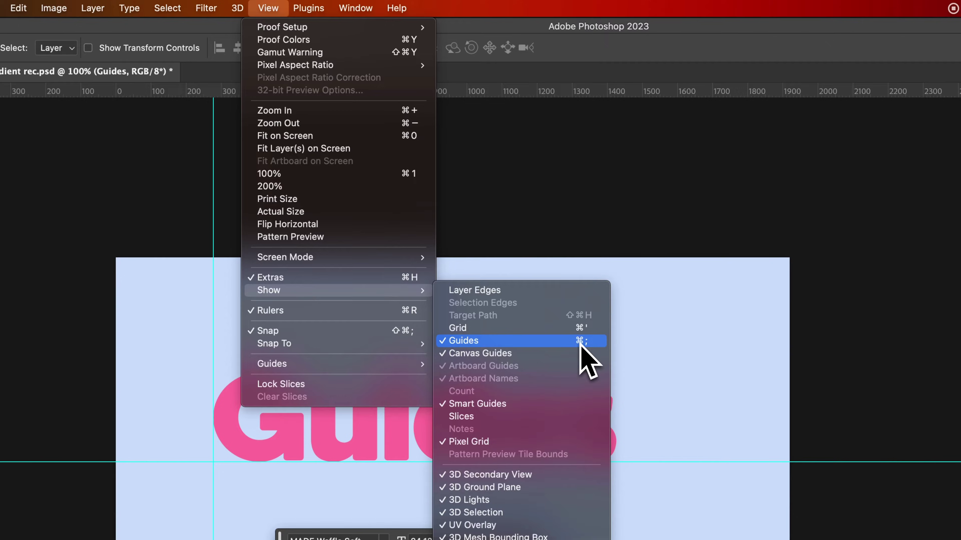
{"action": "mouse_move", "coordinate": [354, 365]}
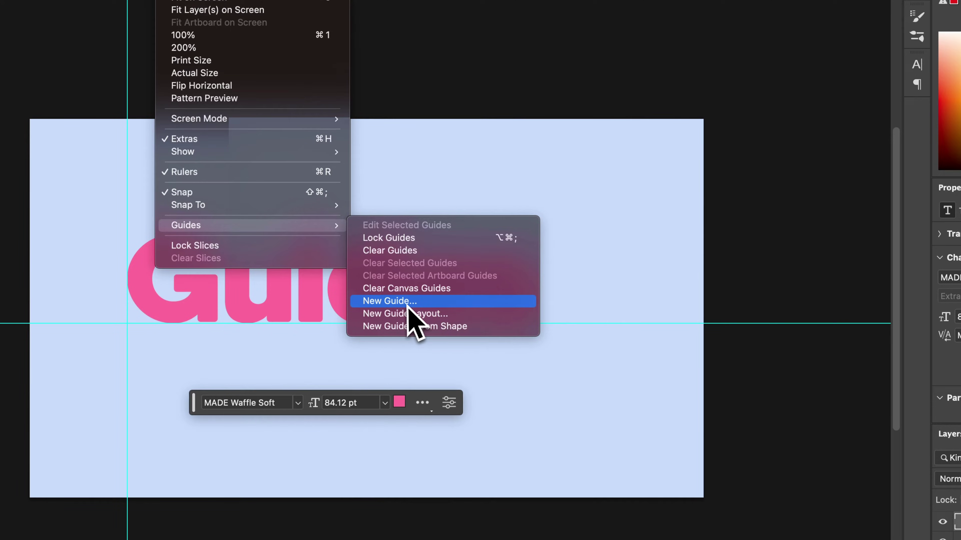
Add a new vertical guide at 0 px colored Green.
{"action": "left_click", "coordinate": [389, 301]}
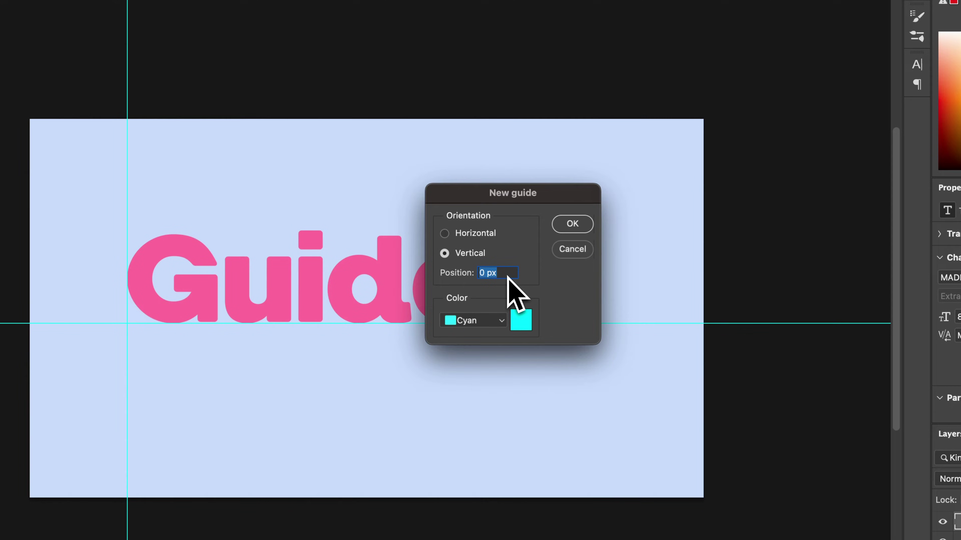
{"action": "left_click", "coordinate": [491, 320]}
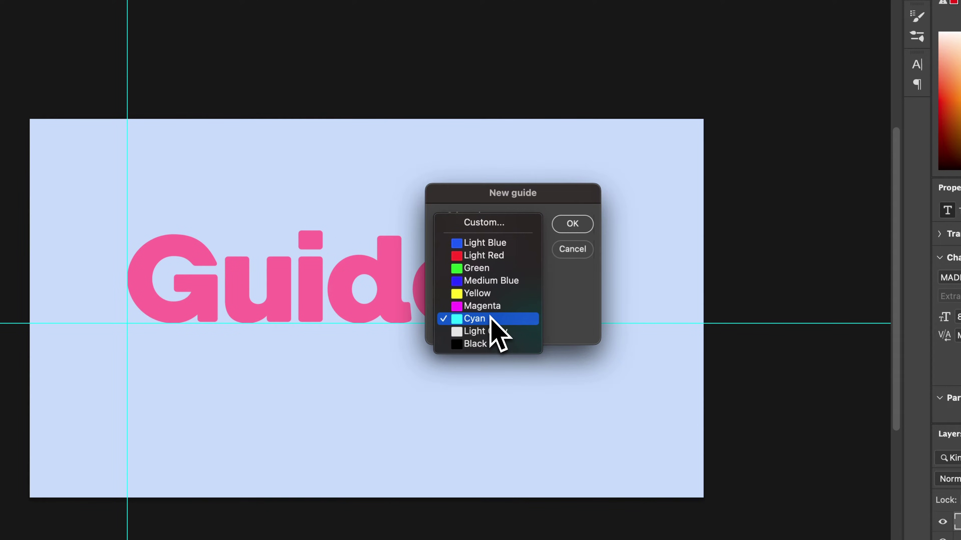
{"action": "left_click", "coordinate": [515, 270]}
{"action": "left_click", "coordinate": [572, 225]}
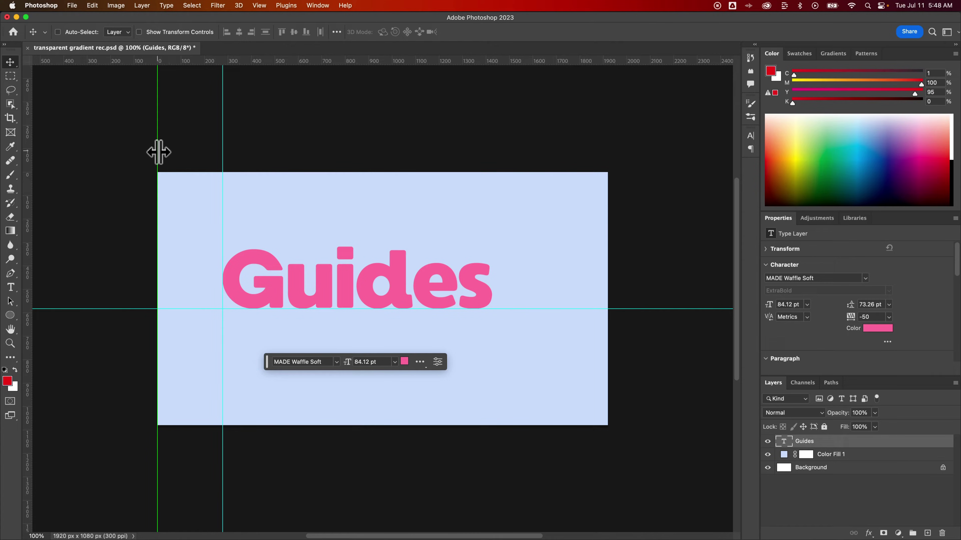
Zoom in on the text and place the green guide at about 600 px, through the u.
{"action": "left_click_drag", "start_coordinate": [158, 152], "coordinate": [287, 152]}
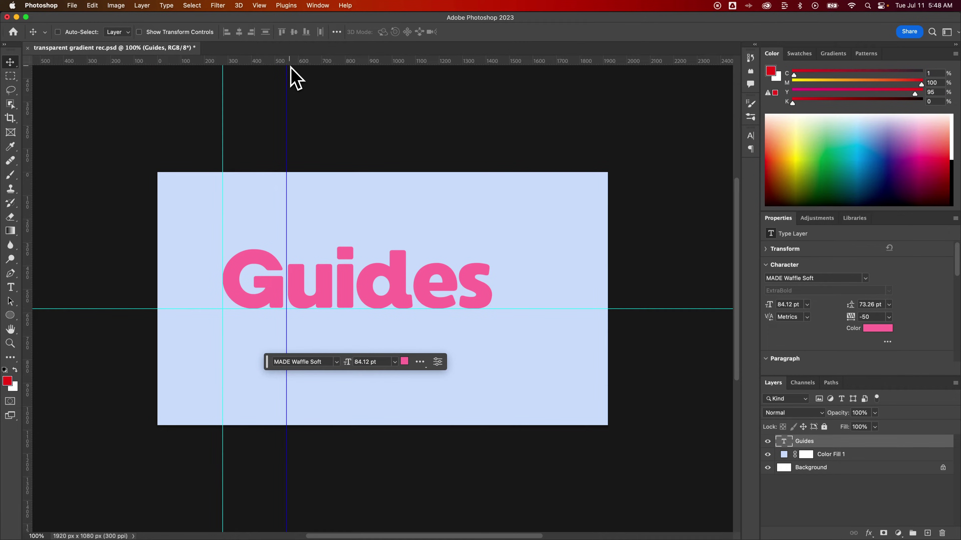
{"action": "key", "text": "super+equal"}
{"action": "key", "text": "super+equal"}
{"action": "key", "text": "super+equal"}
{"action": "key", "text": "super+equal"}
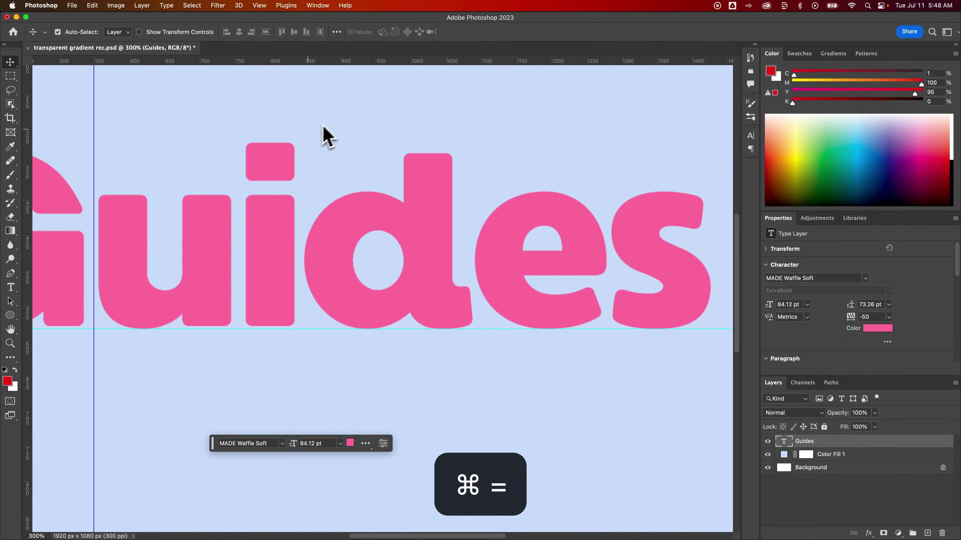
{"action": "left_click_drag", "start_coordinate": [120, 92], "coordinate": [485, 337]}
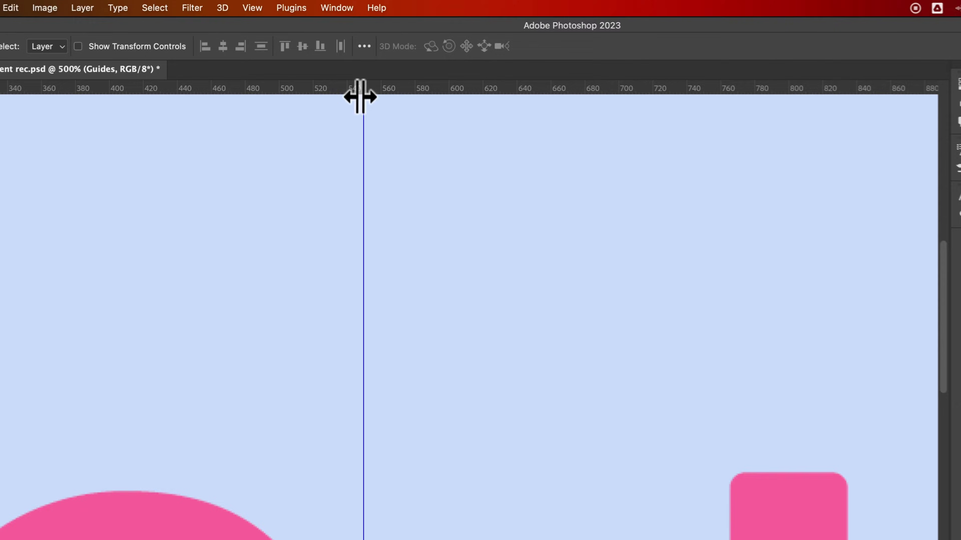
{"action": "left_click_drag", "start_coordinate": [337, 74], "coordinate": [383, 76]}
{"action": "left_click_drag", "start_coordinate": [436, 114], "coordinate": [455, 115]}
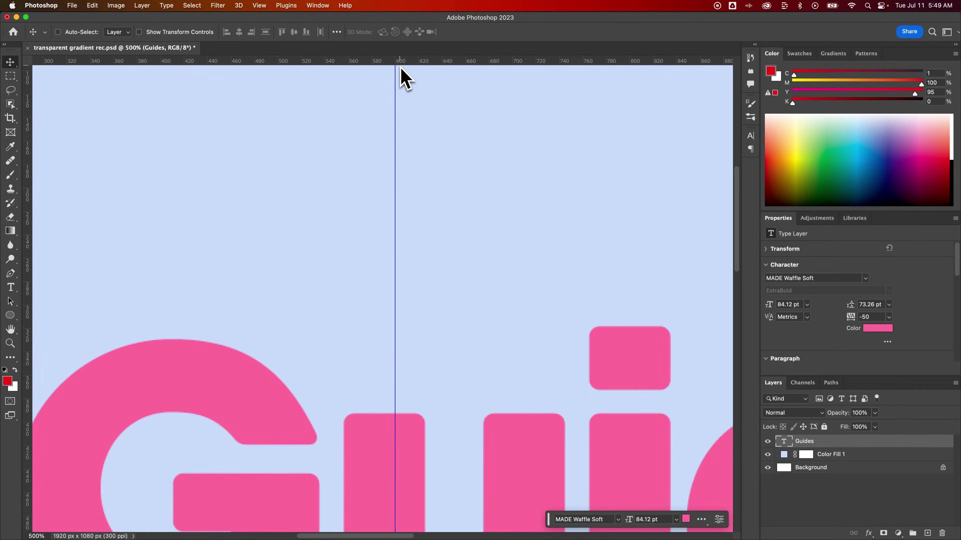
Zoom out to the full canvas and make sure View > Snap is turned on.
{"action": "key", "text": "super+minus"}
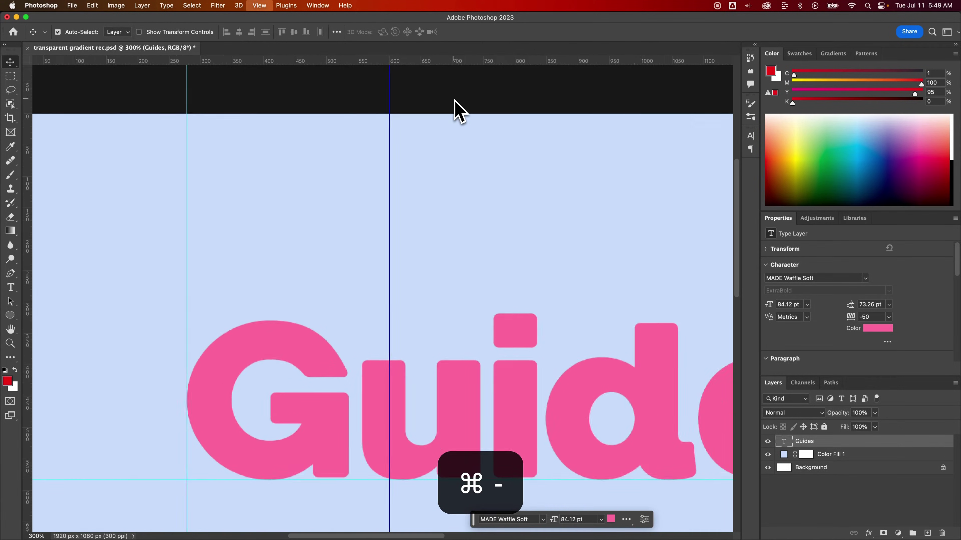
{"action": "key", "text": "super+minus"}
{"action": "key", "text": "super+minus"}
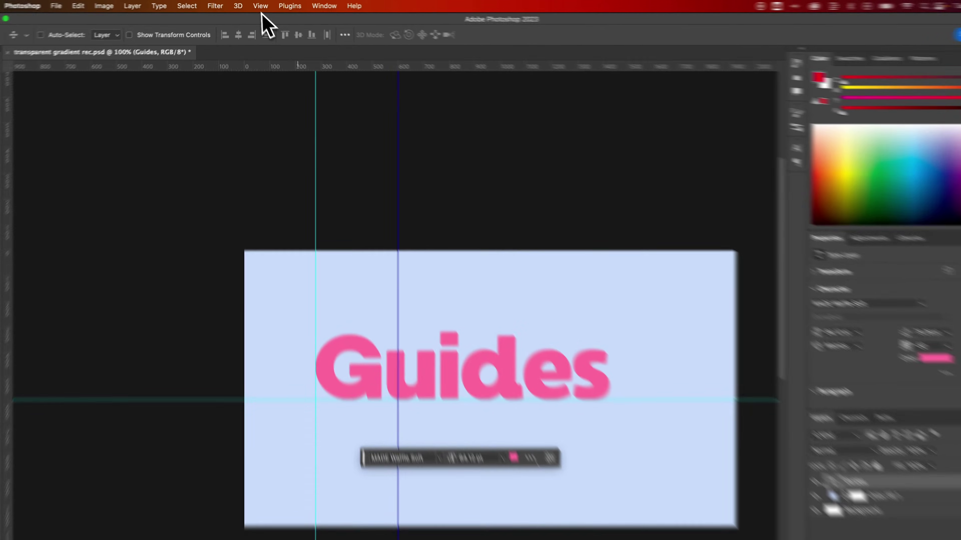
{"action": "left_click", "coordinate": [259, 5]}
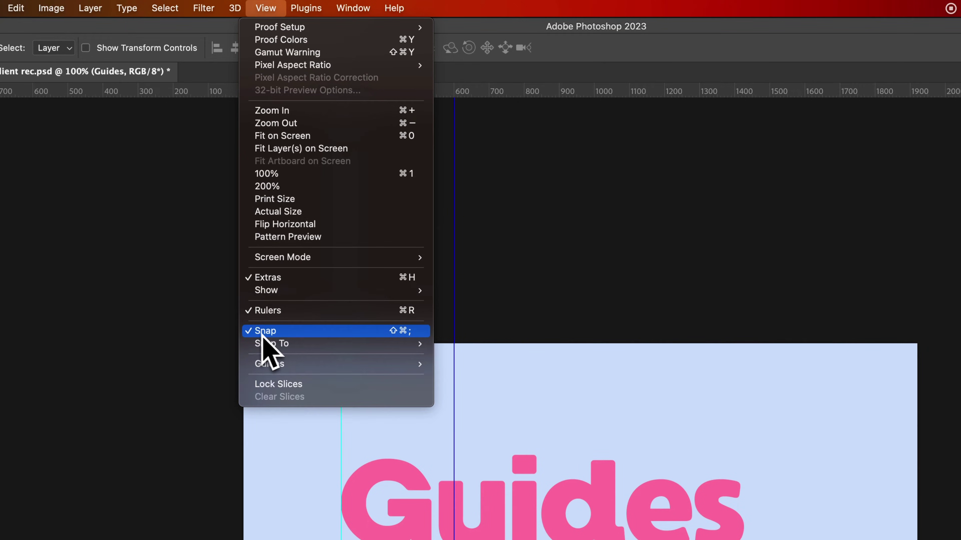
{"action": "left_click", "coordinate": [493, 292]}
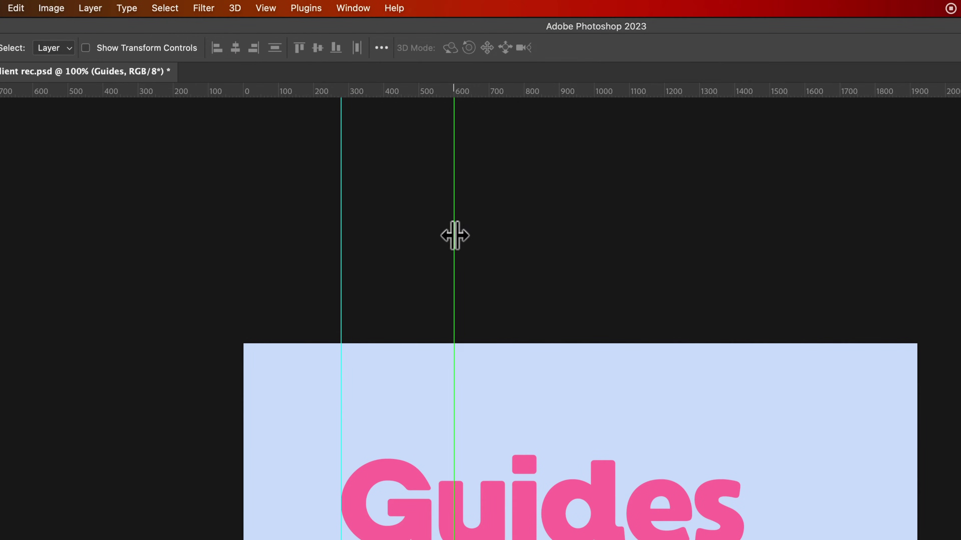
Snap the green guide to the 960 px centre and raise the horizontal guide into the letters.
{"action": "left_click_drag", "start_coordinate": [455, 236], "coordinate": [580, 230]}
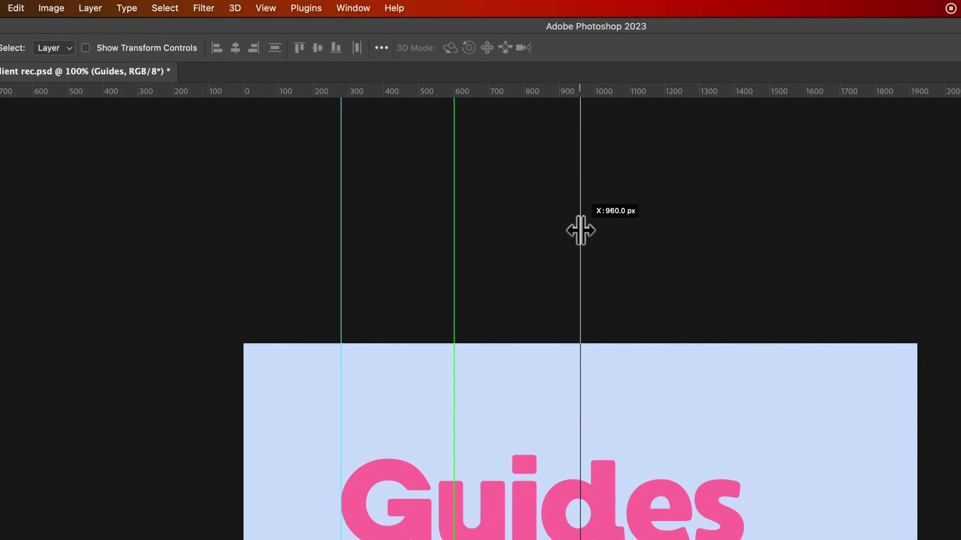
{"action": "left_click_drag", "start_coordinate": [580, 230], "coordinate": [596, 231]}
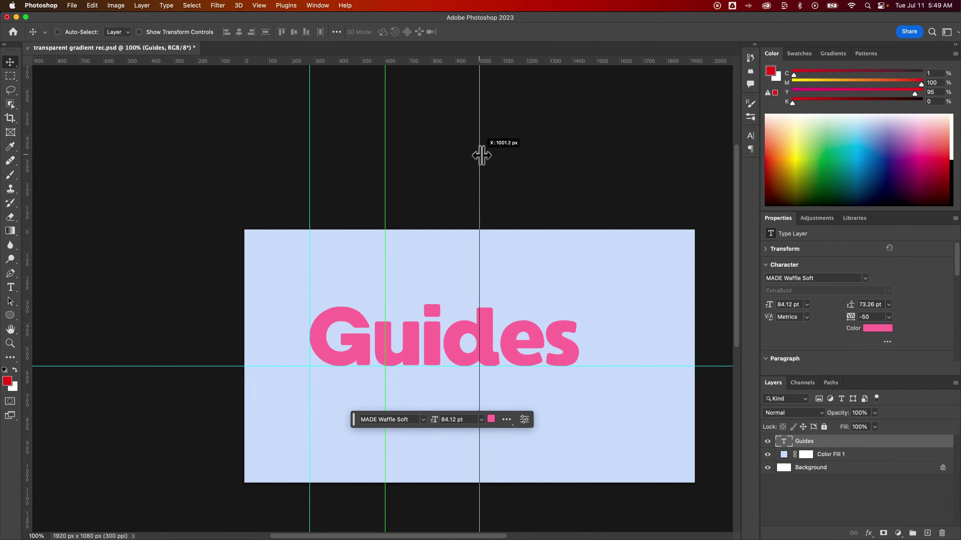
{"action": "left_click_drag", "start_coordinate": [481, 155], "coordinate": [455, 159]}
{"action": "left_click_drag", "start_coordinate": [603, 378], "coordinate": [630, 405]}
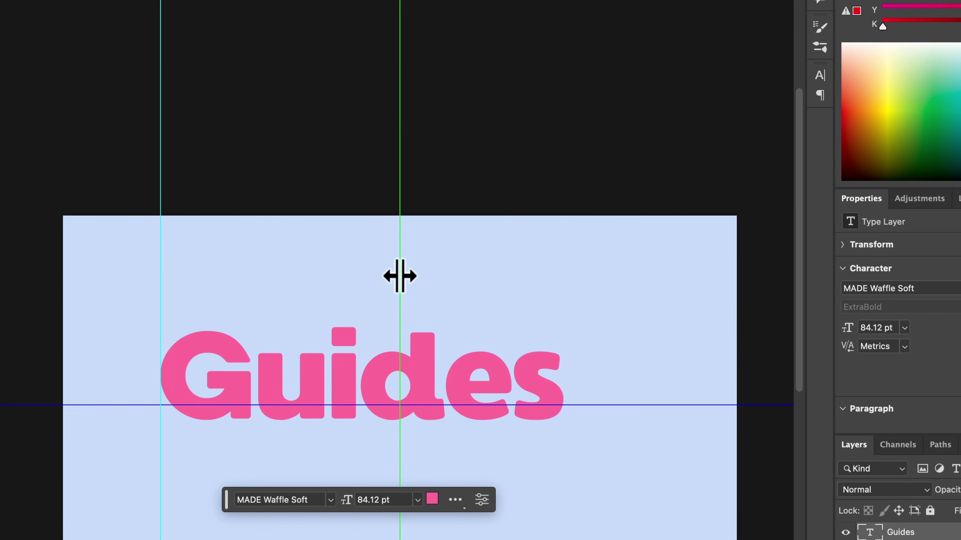
Move the vertical guide left to about 850 px, then hide and reshow the guides.
{"action": "left_click_drag", "start_coordinate": [399, 275], "coordinate": [365, 275]}
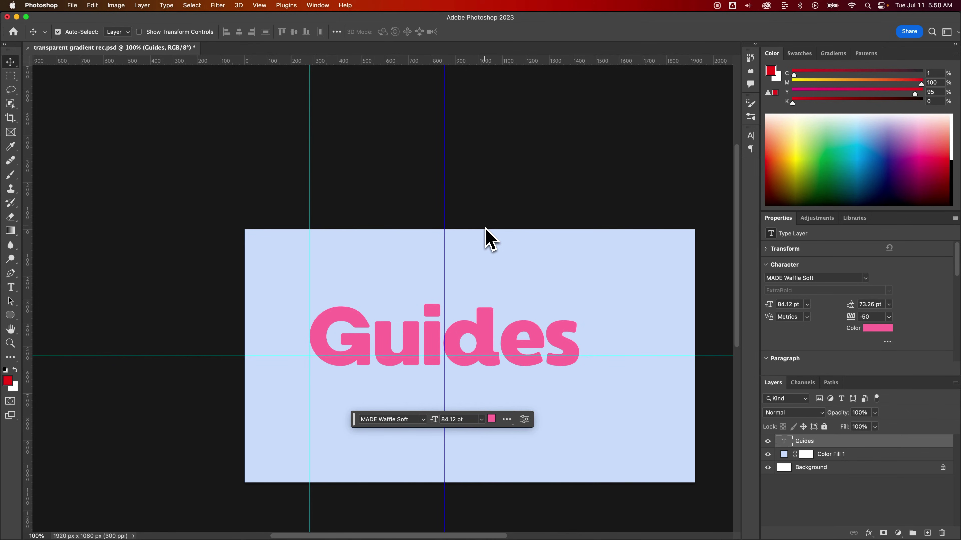
{"action": "key", "text": "super+semicolon"}
{"action": "key", "text": "super+semicolon"}
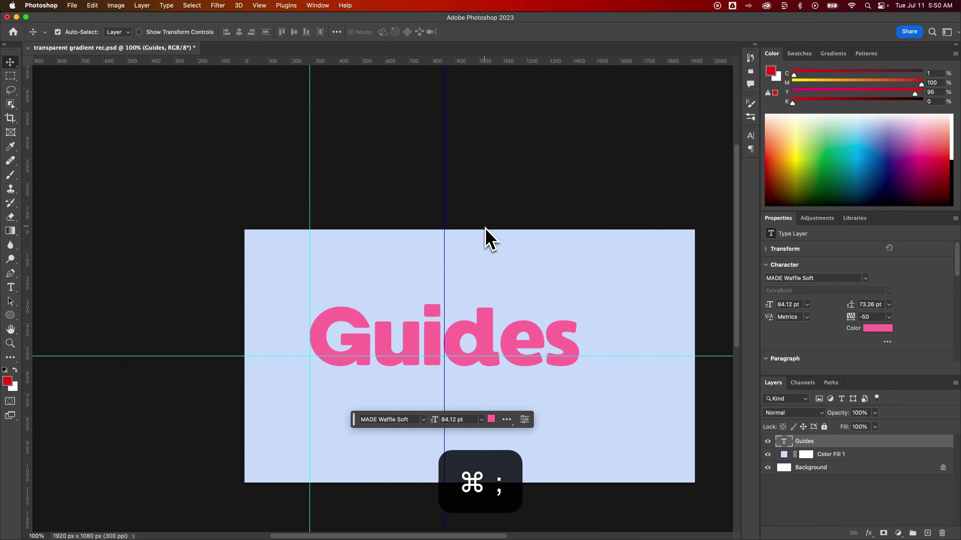
{"action": "key", "text": "super+semicolon"}
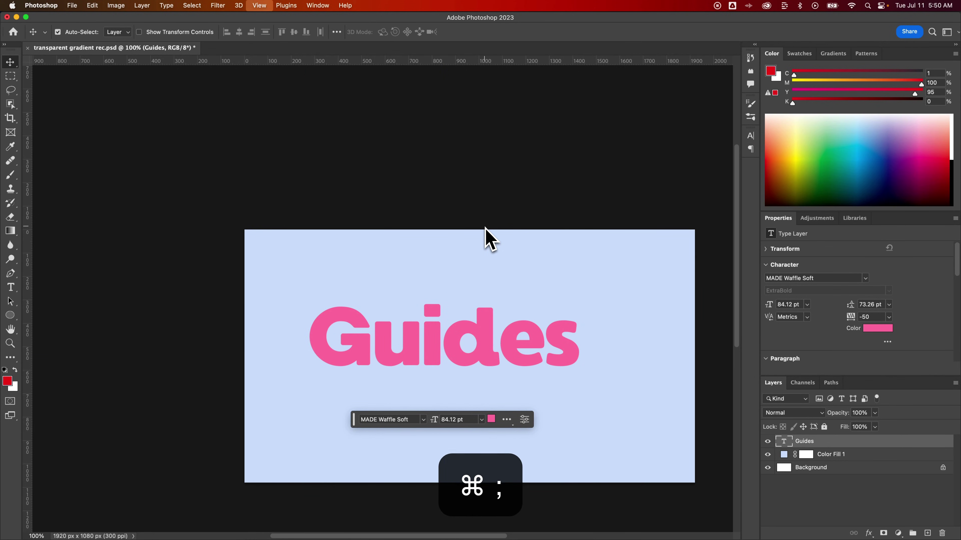